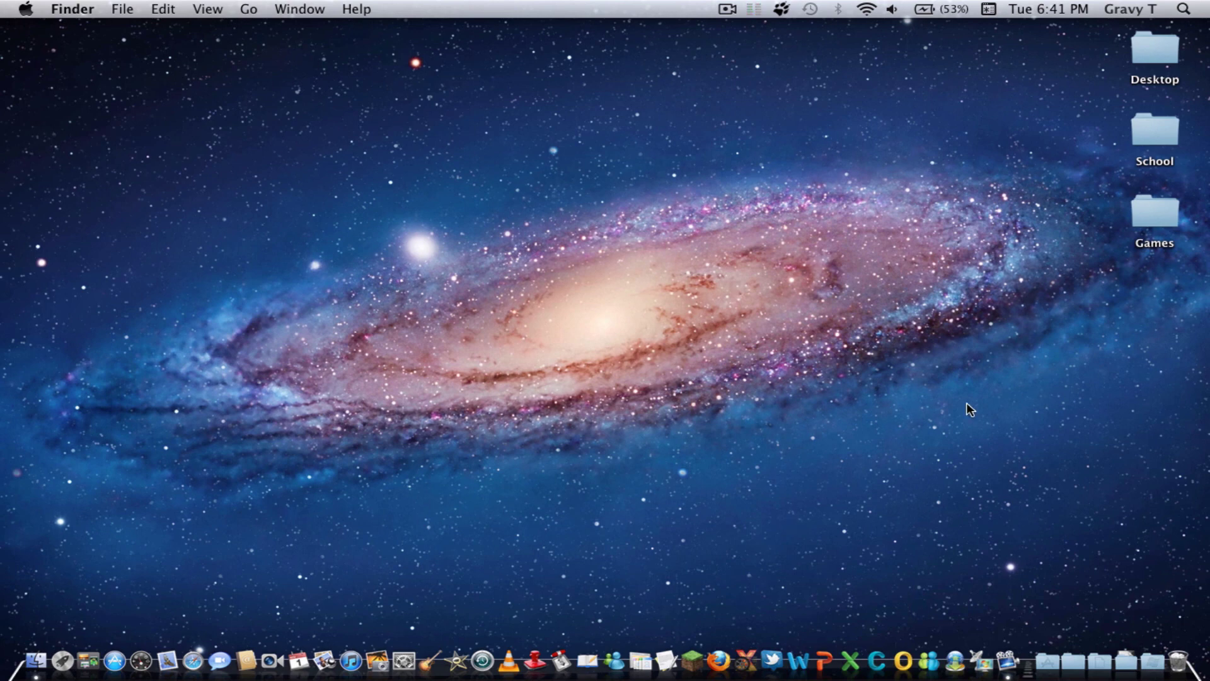
# Open the Minecraft app's package contents from Applications and enter its Contents folder.
pyautogui.click(1059, 662)
pyautogui.scroll(-5, 776, 397)
pyautogui.scroll(-5, 776, 397)
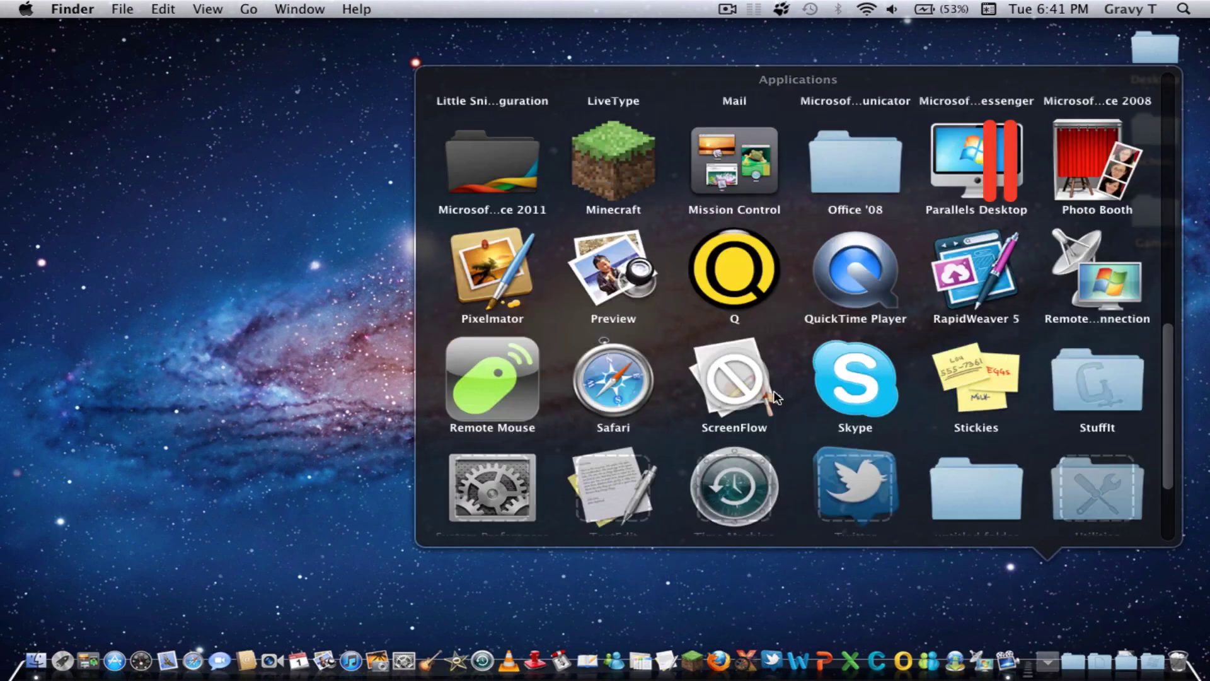
pyautogui.click(985, 485)
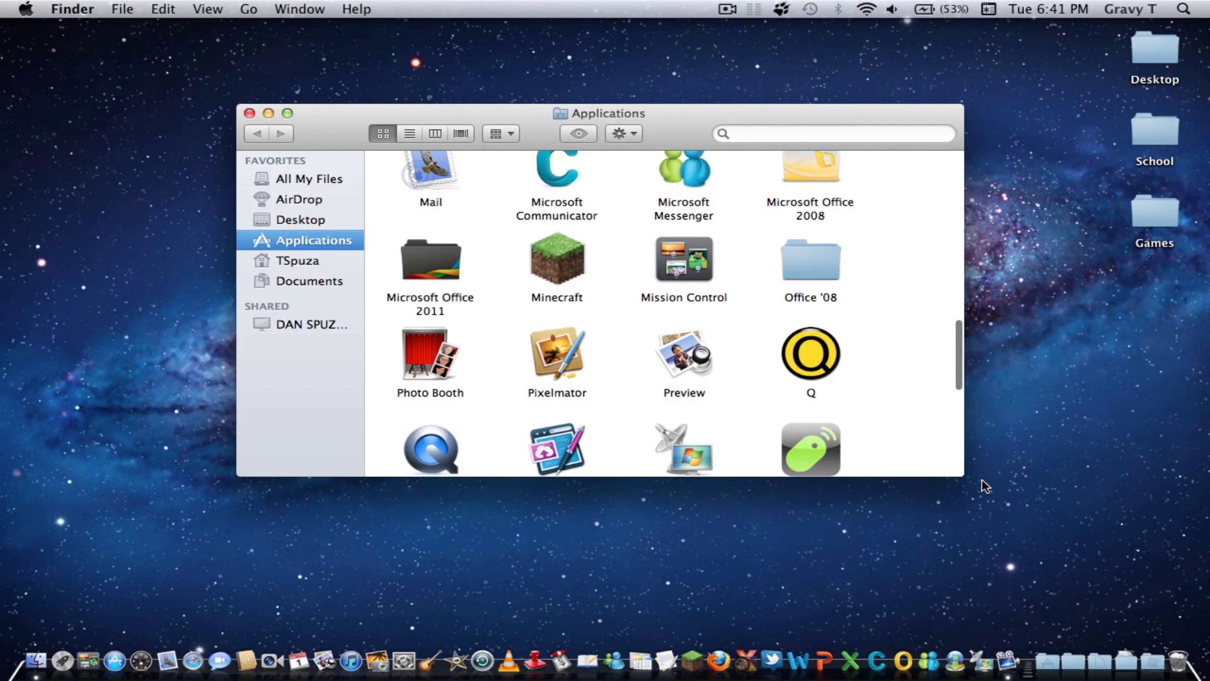
pyautogui.rightClick(545, 270)
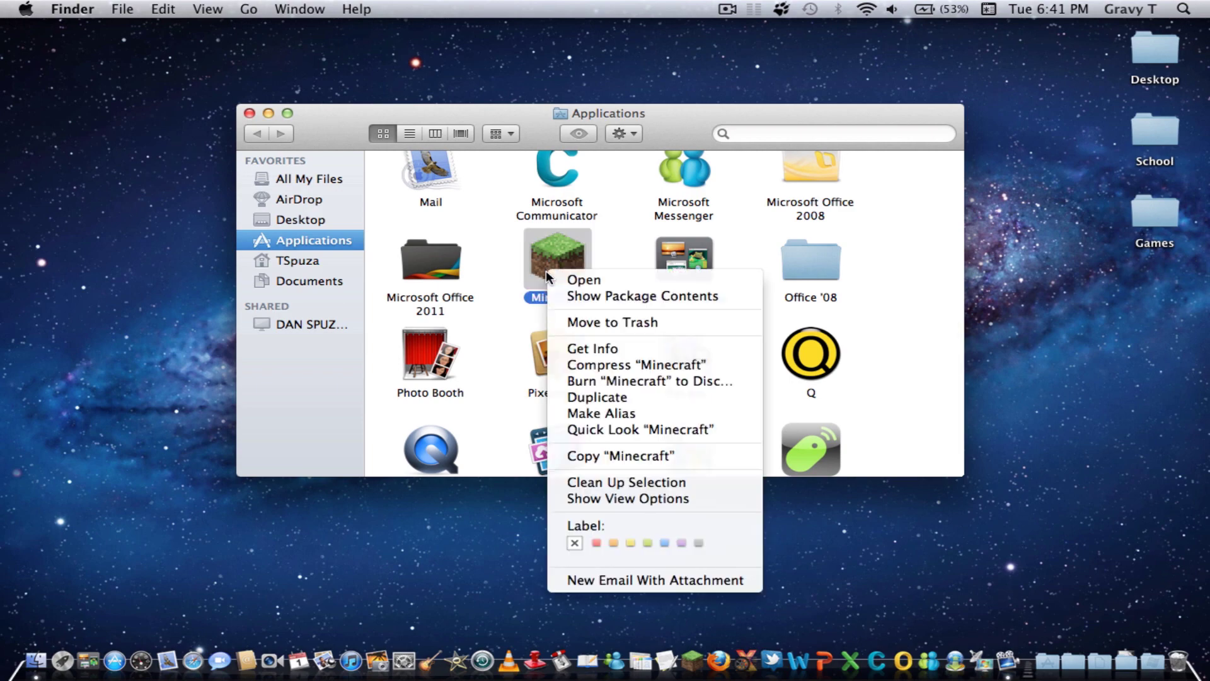
pyautogui.click(588, 297)
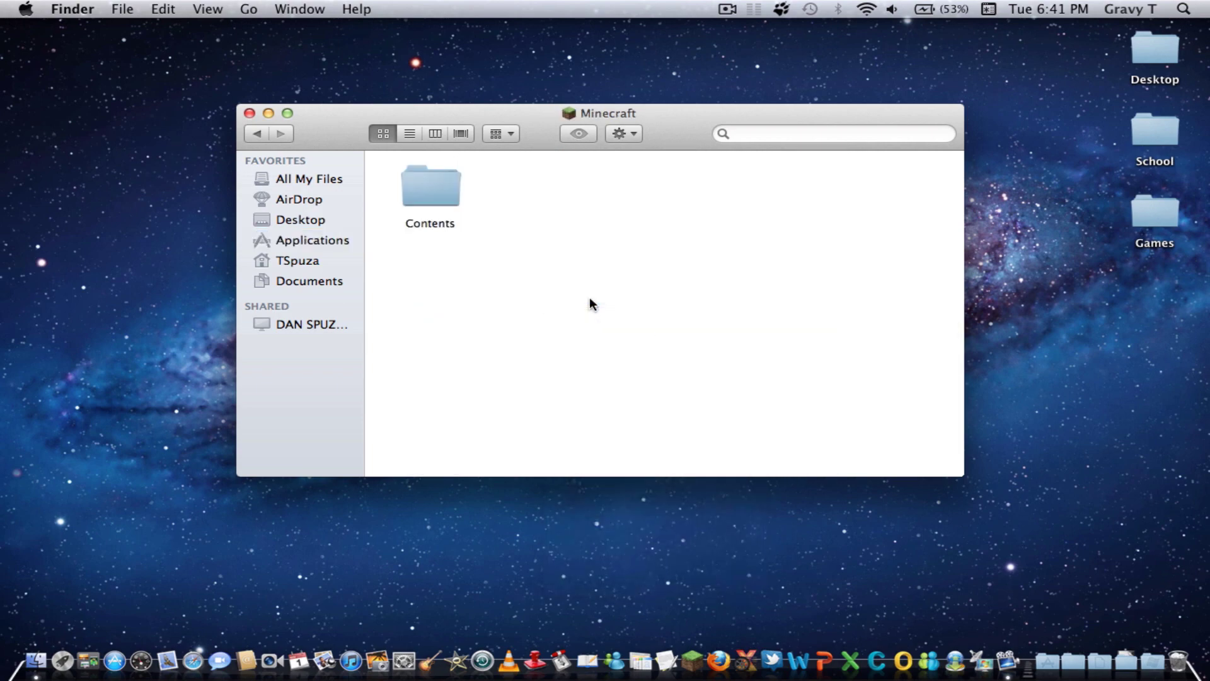
pyautogui.doubleClick(424, 177)
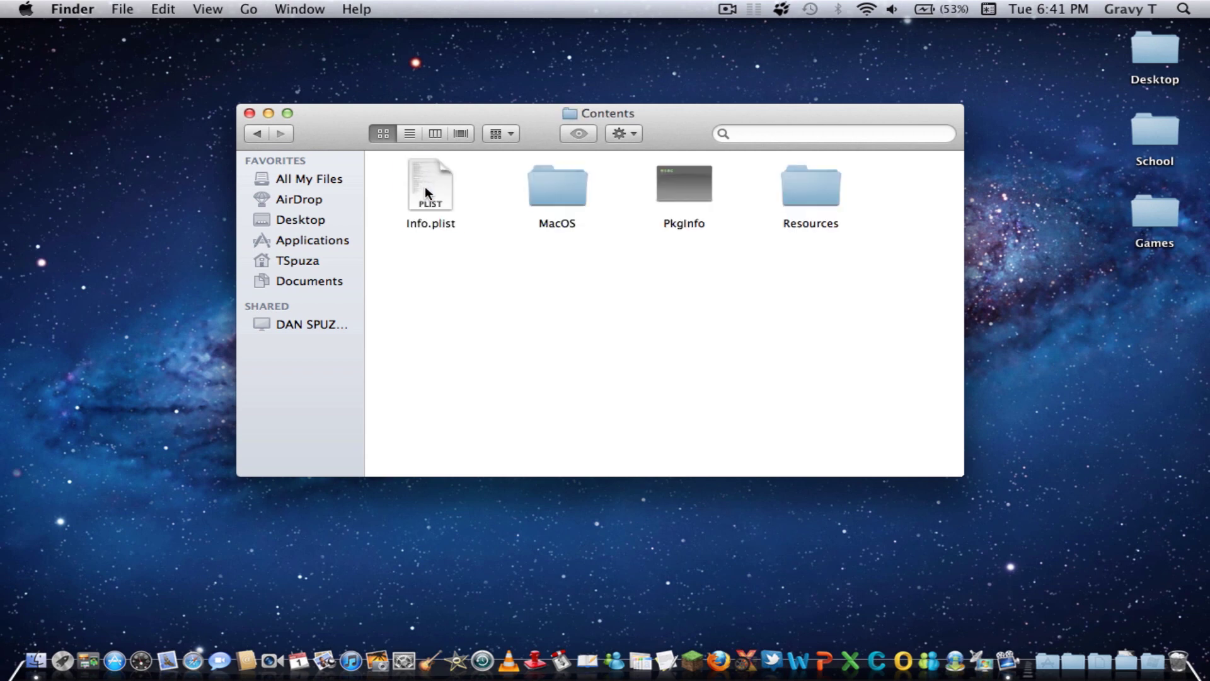
# Open Info.plist in TextEdit and search it for 'sun'.
pyautogui.click(422, 177)
pyautogui.moveTo(476, 314); pyautogui.dragTo(660, 662)
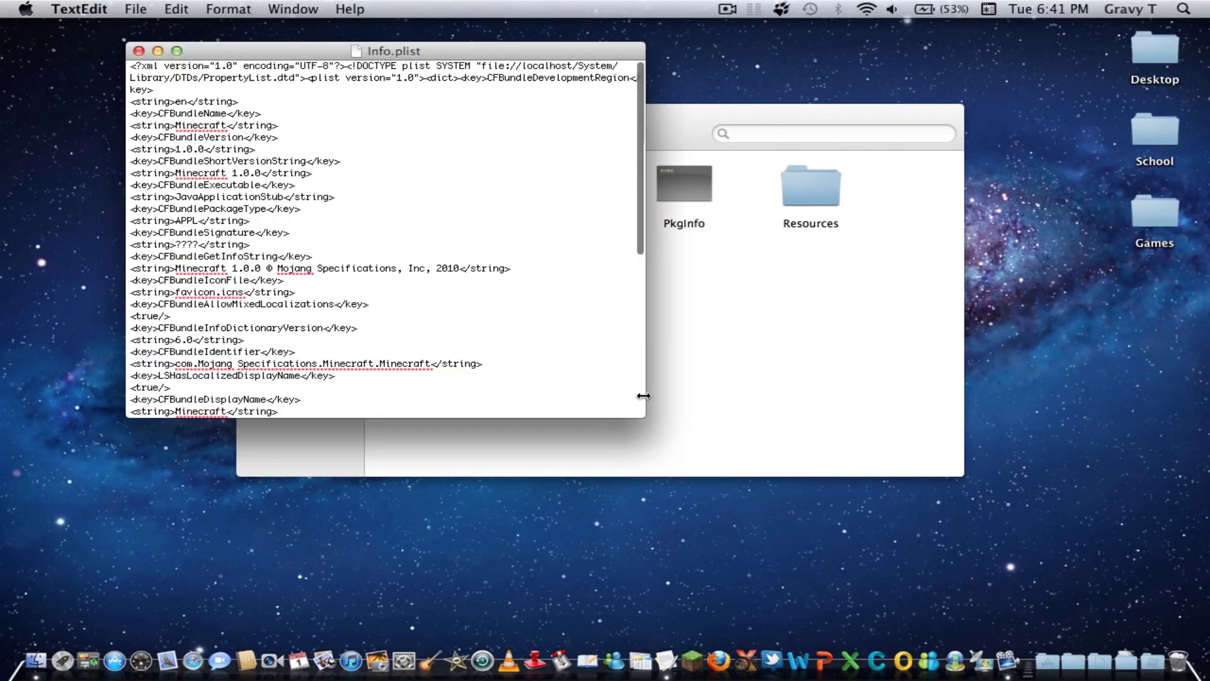
pyautogui.press('super+f')
pyautogui.write('sun')
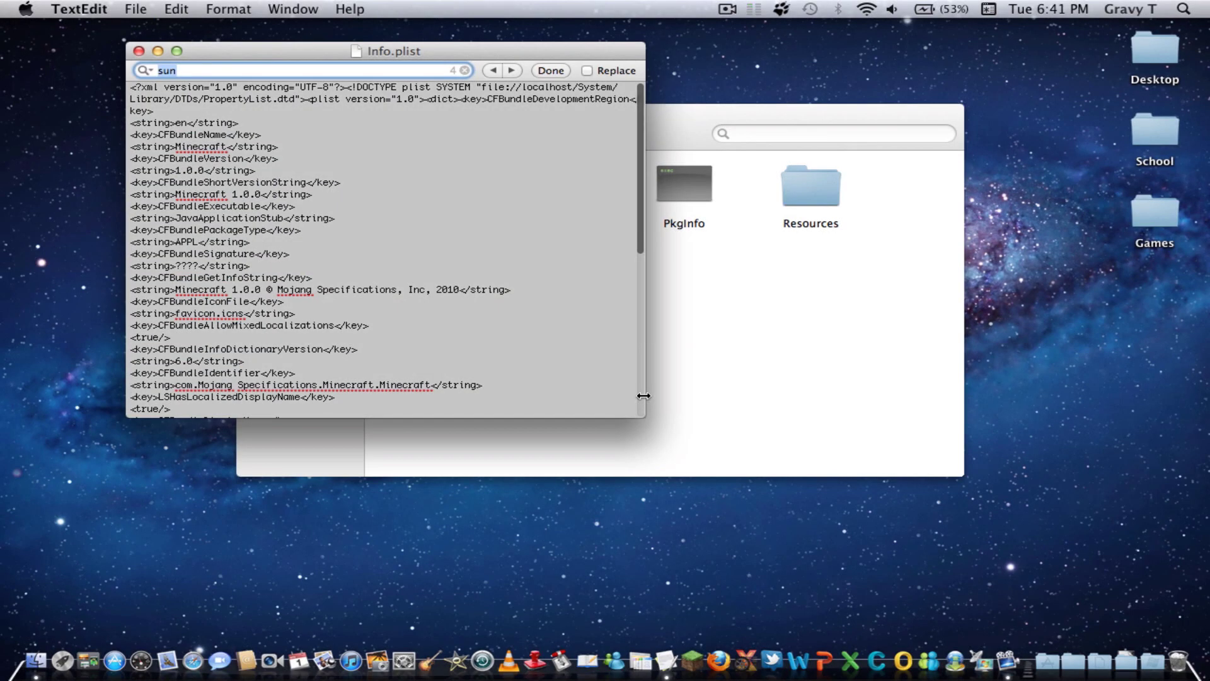
pyautogui.press('Right')
pyautogui.press('Return')
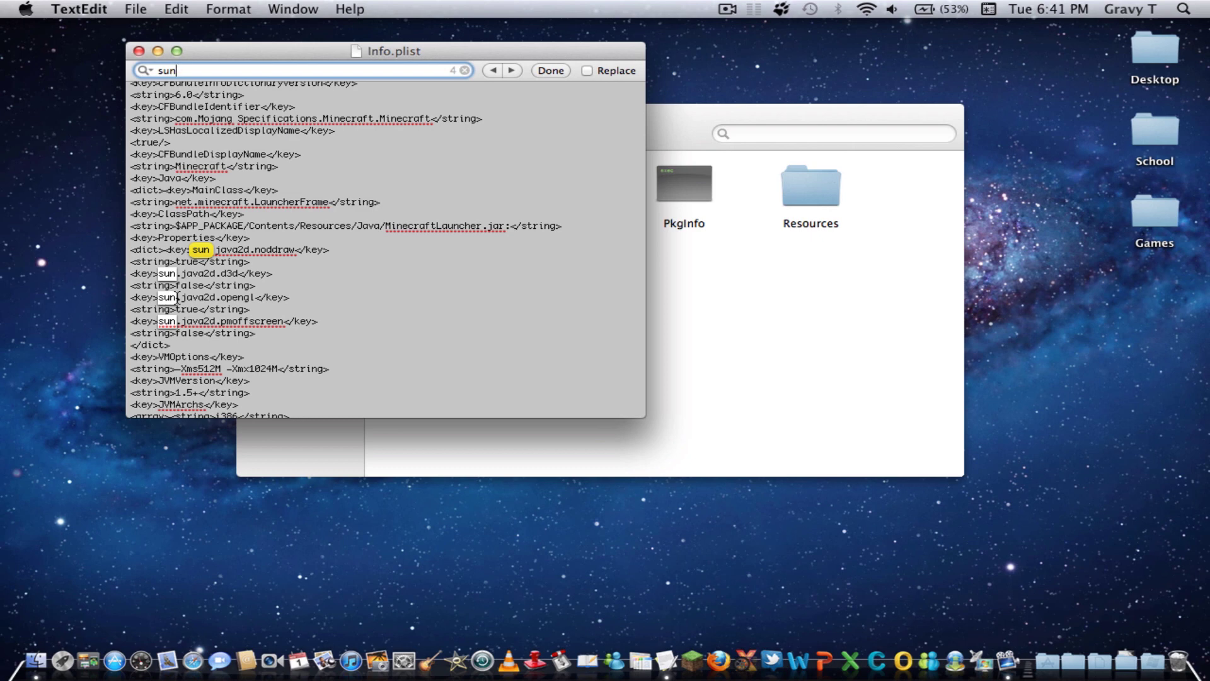
# Select the sun.java2d.opengl value 'true' and close the Info.plist document.
pyautogui.click(189, 310)
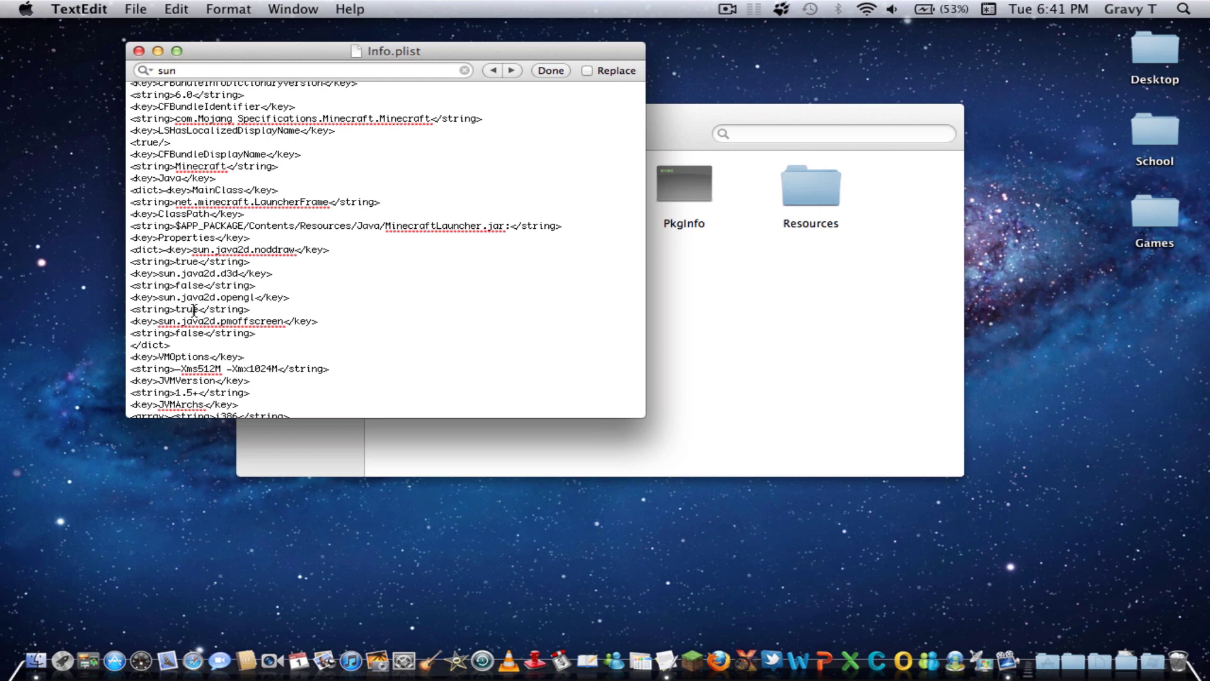
pyautogui.doubleClick(190, 311)
pyautogui.click(138, 51)
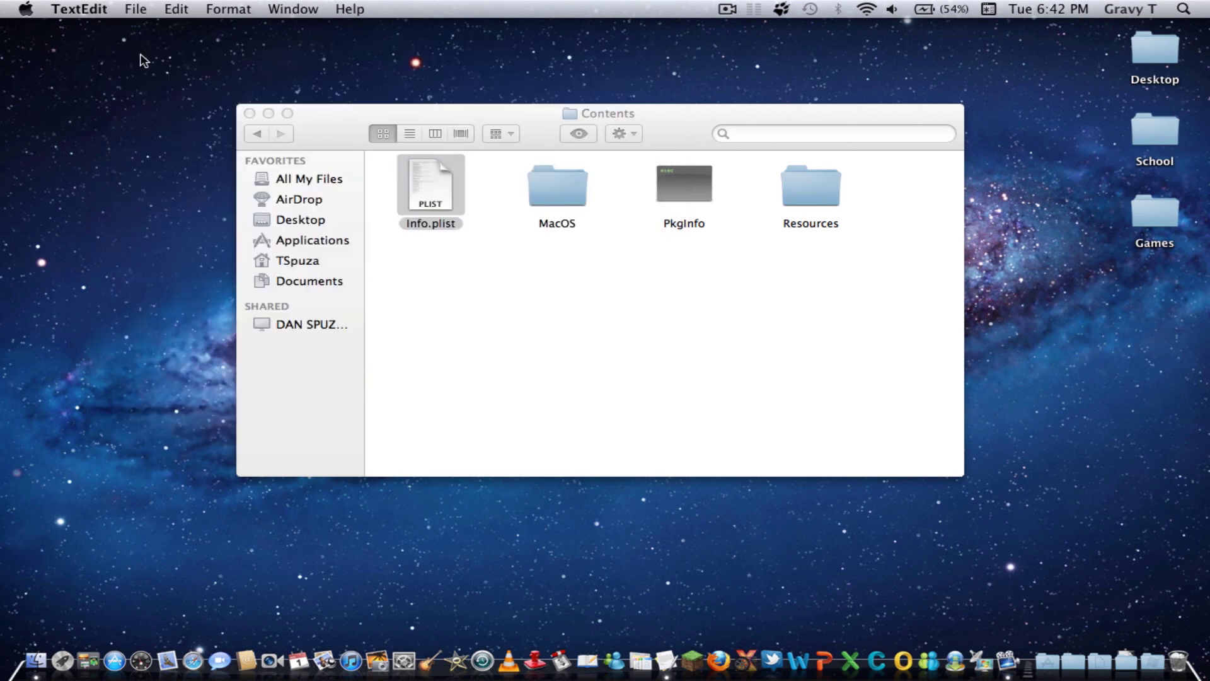
# Close the Contents window and launch Java Preferences from the Utilities folder.
pyautogui.click(249, 113)
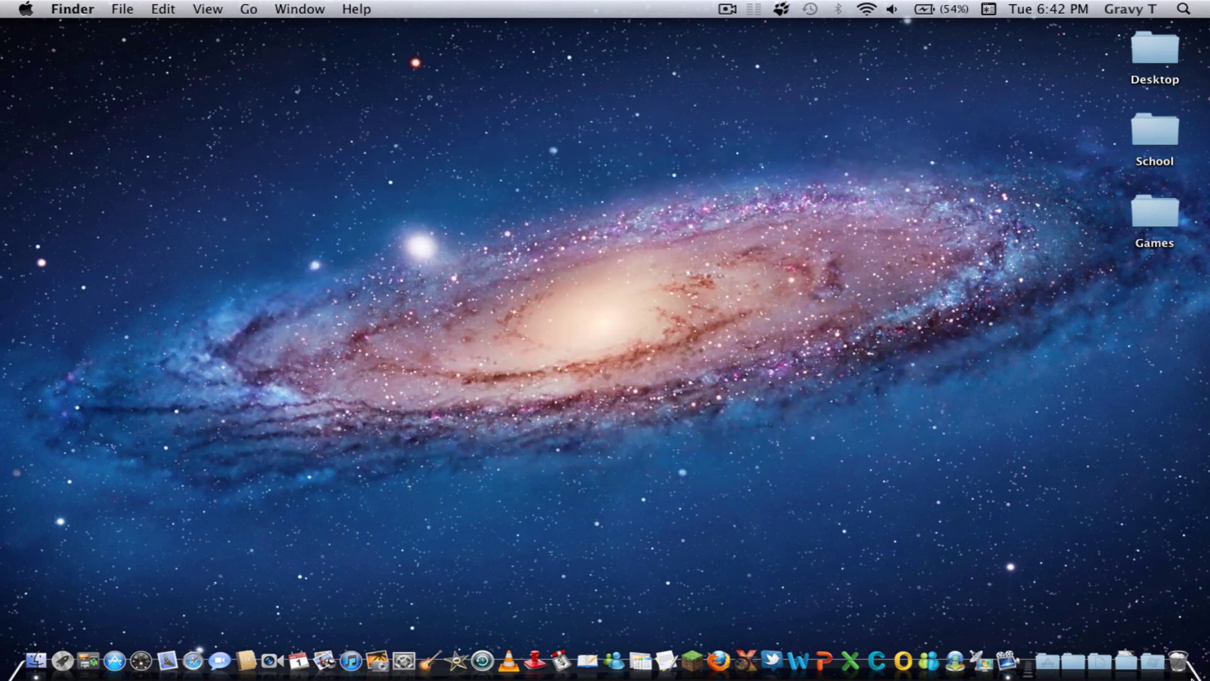
pyautogui.click(1050, 621)
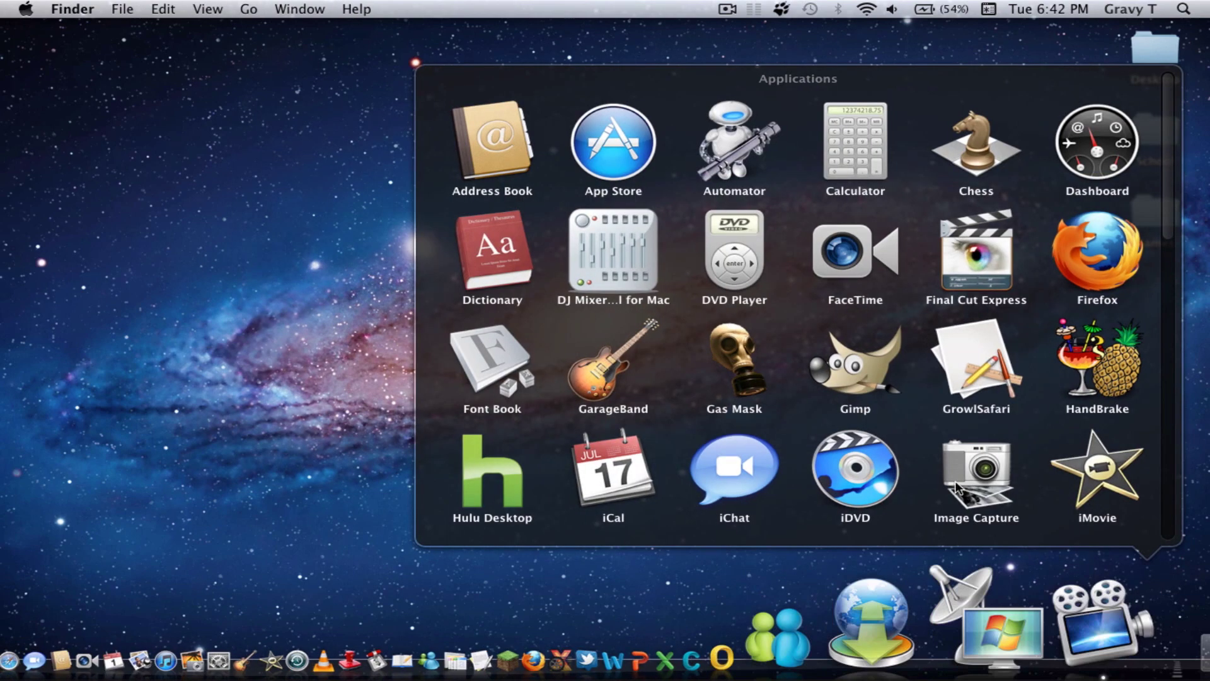
pyautogui.scroll(-12, 957, 486)
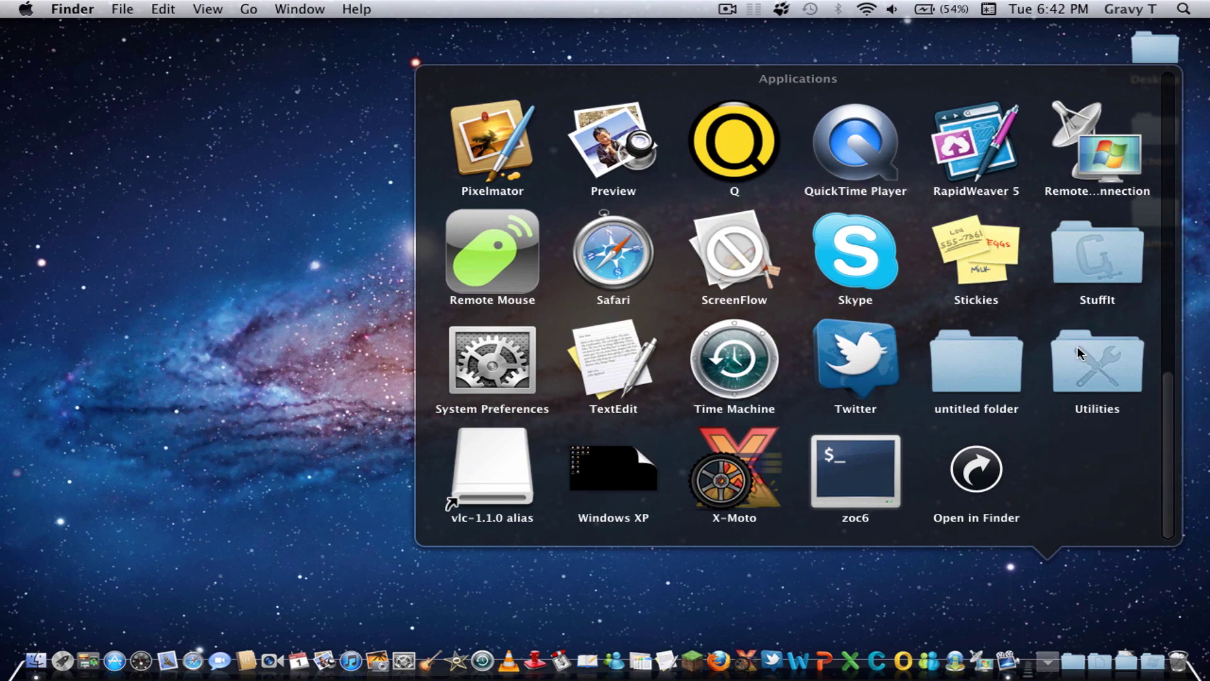
pyautogui.click(1079, 353)
pyautogui.click(636, 360)
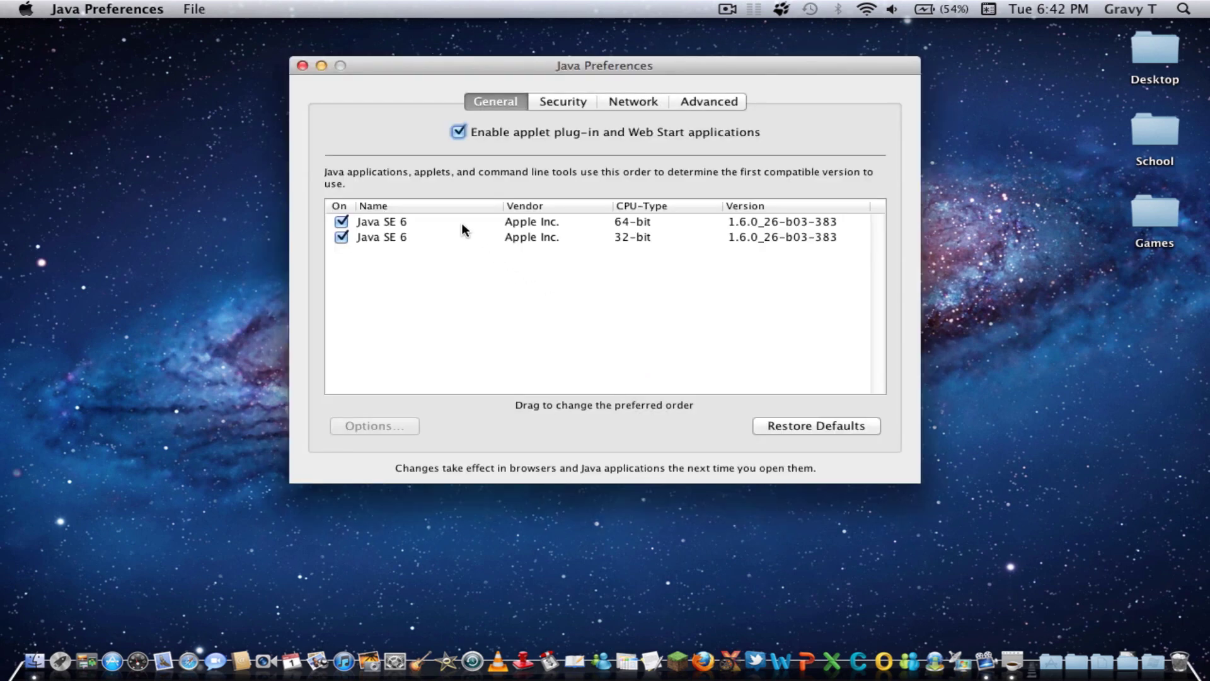
# Clear the Java SE 6 64-bit applet parameter -Xmx1024m, cancel, and quit Java Preferences.
pyautogui.click(462, 221)
pyautogui.click(392, 424)
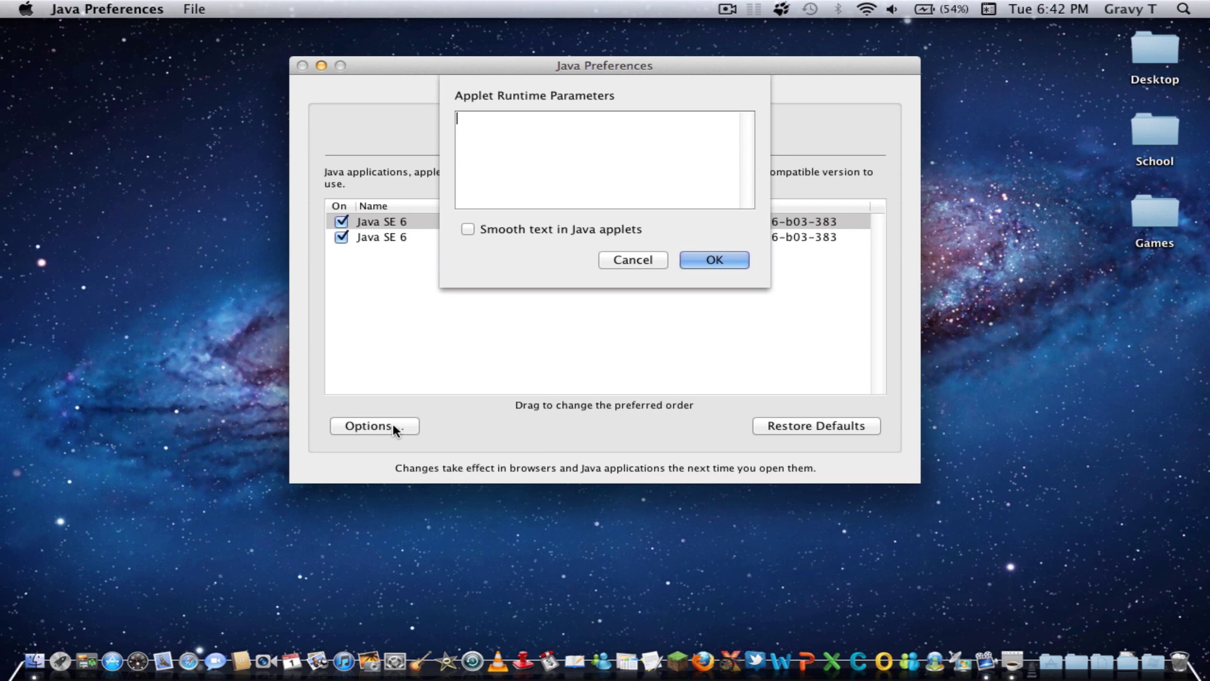
pyautogui.write('-Xmx1024m')
pyautogui.moveTo(572, 126); pyautogui.dragTo(425, 120)
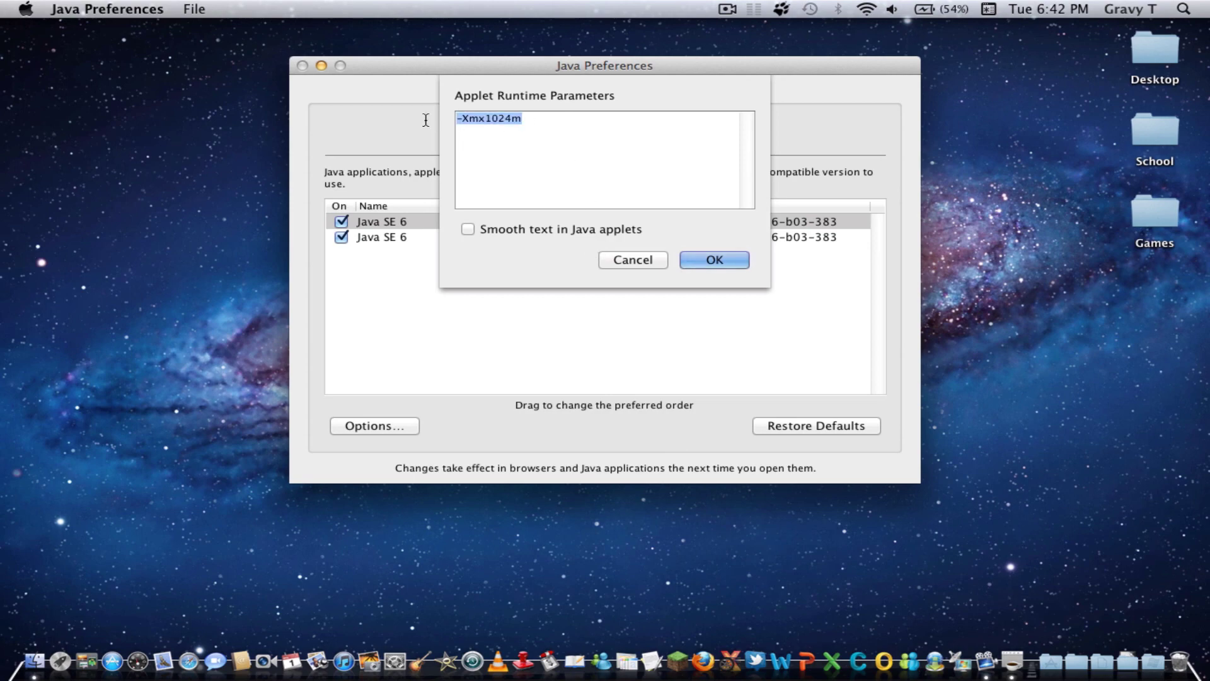
pyautogui.press('BackSpace')
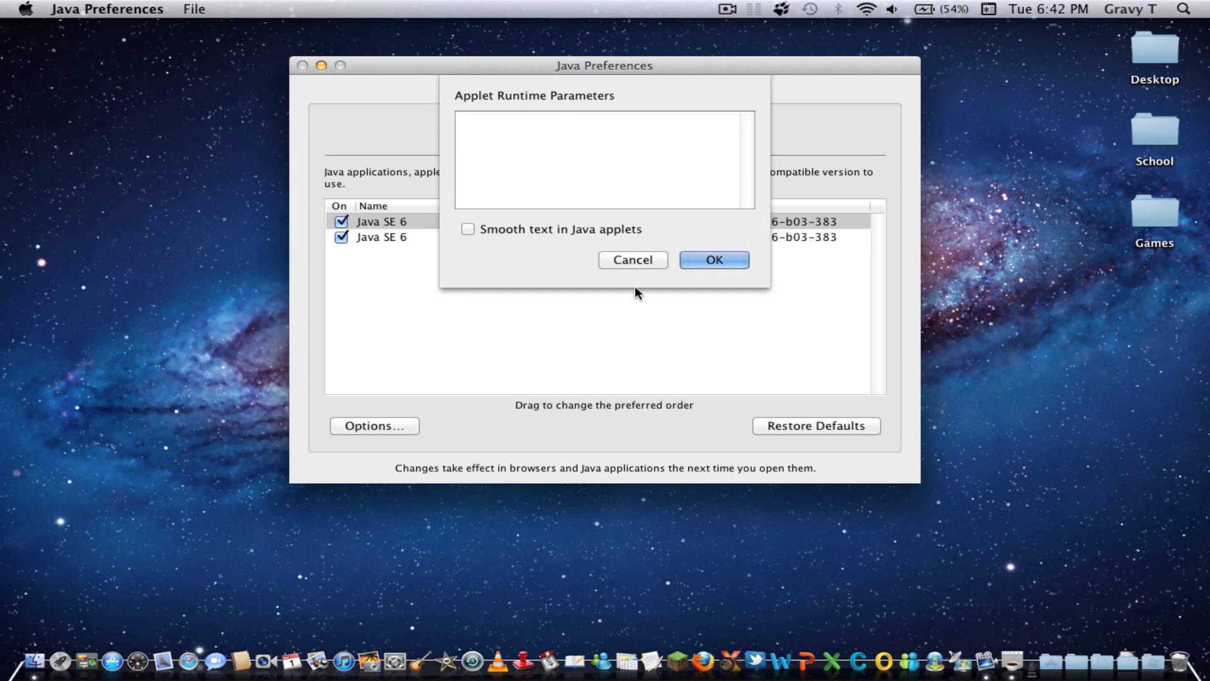
pyautogui.click(633, 262)
pyautogui.click(302, 67)
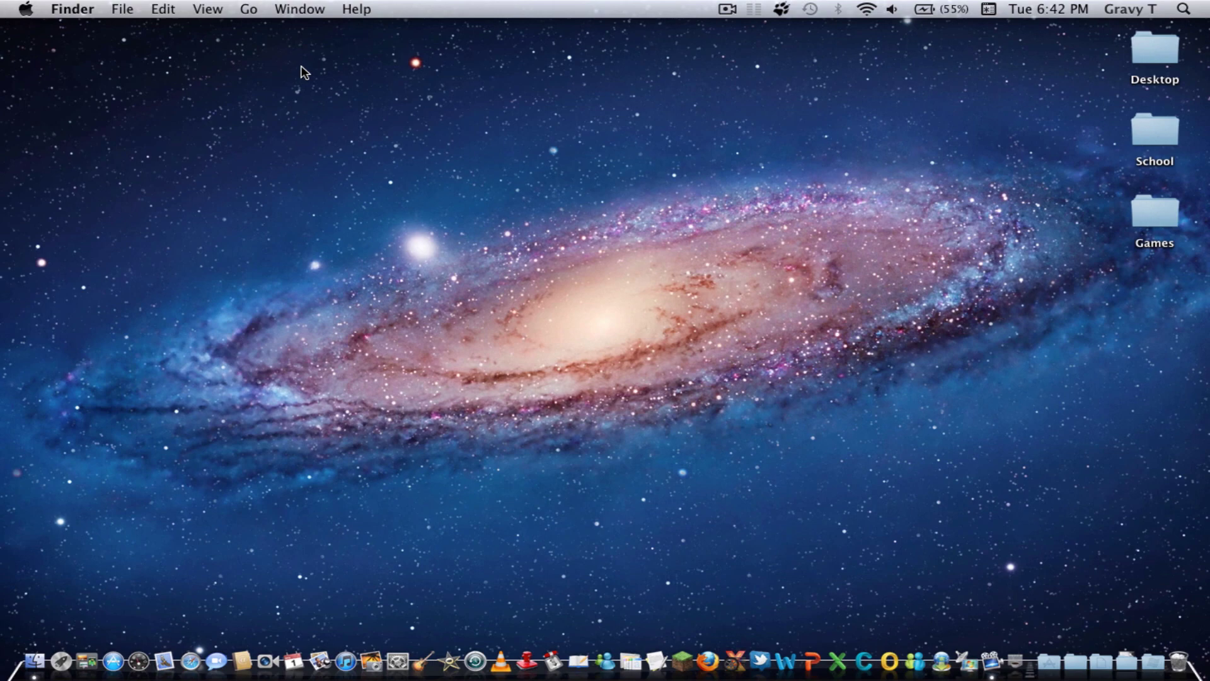
# Resume Minecraft, walk up the terraced hillside, and turn on the F3 debug readout.
pyautogui.click(693, 659)
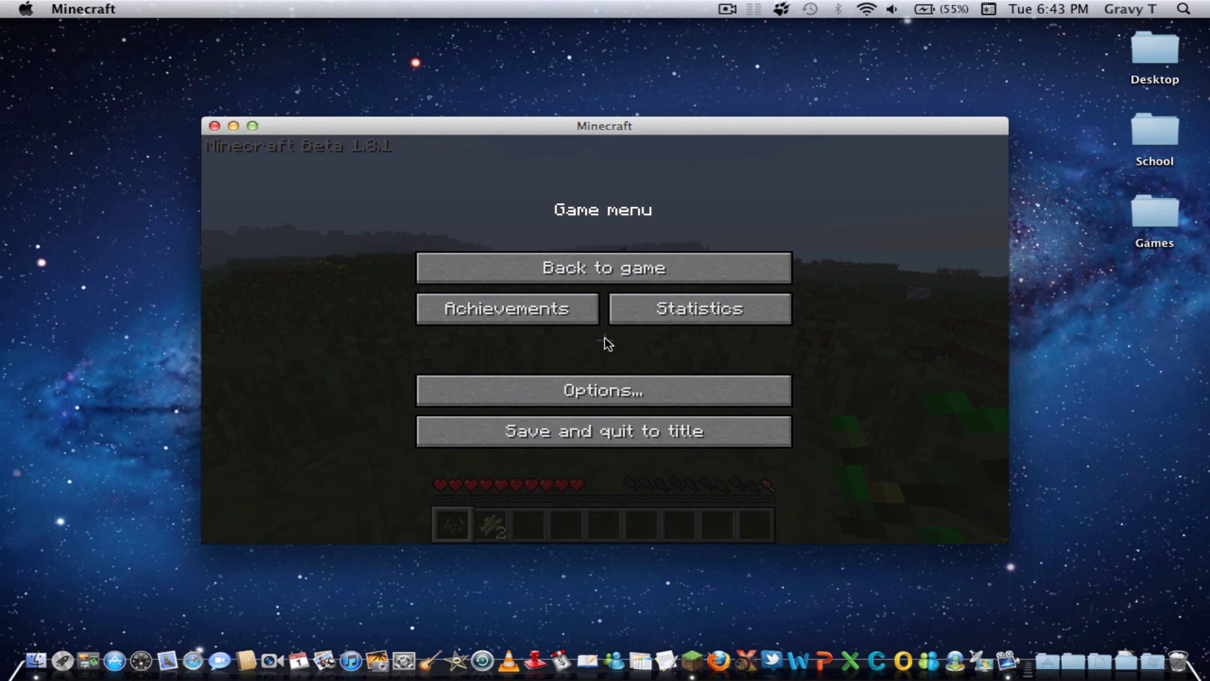
pyautogui.click(628, 268)
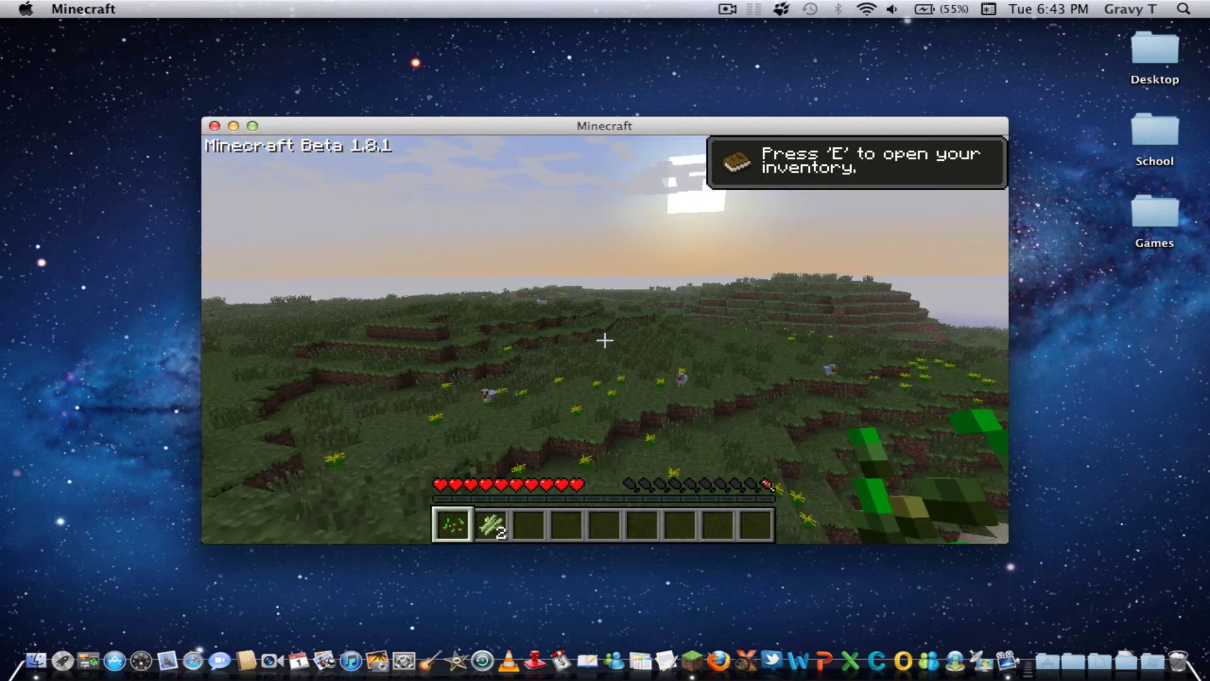
pyautogui.press('w')
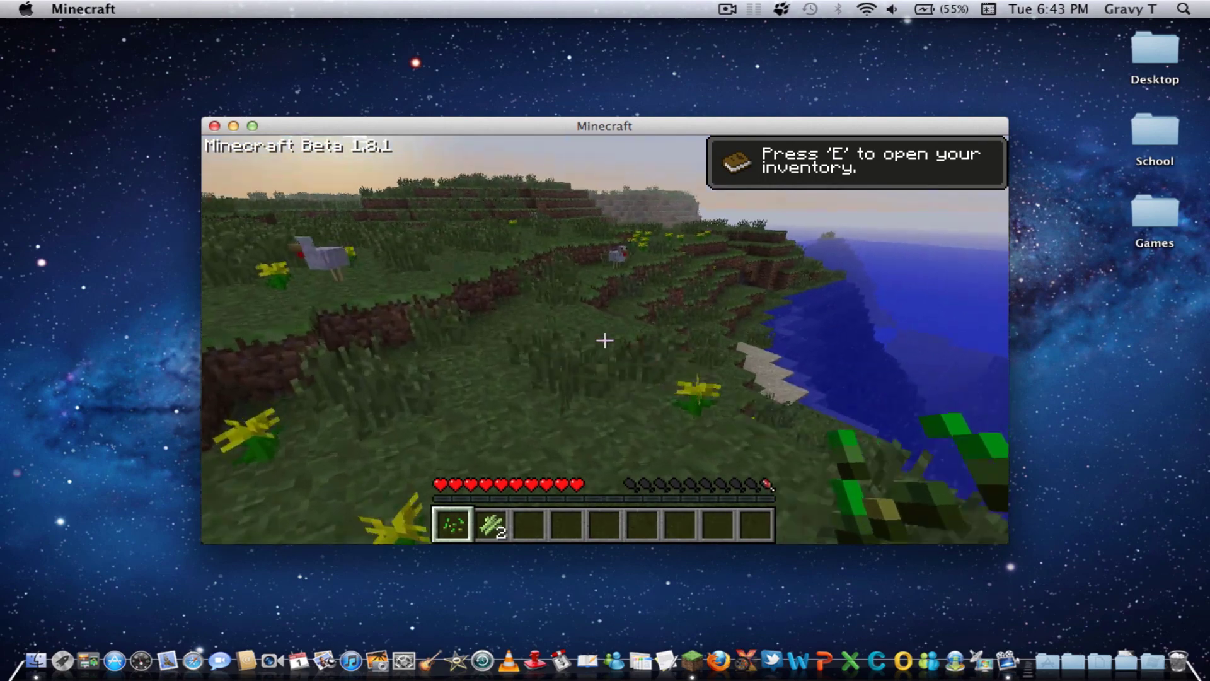
pyautogui.press('w')
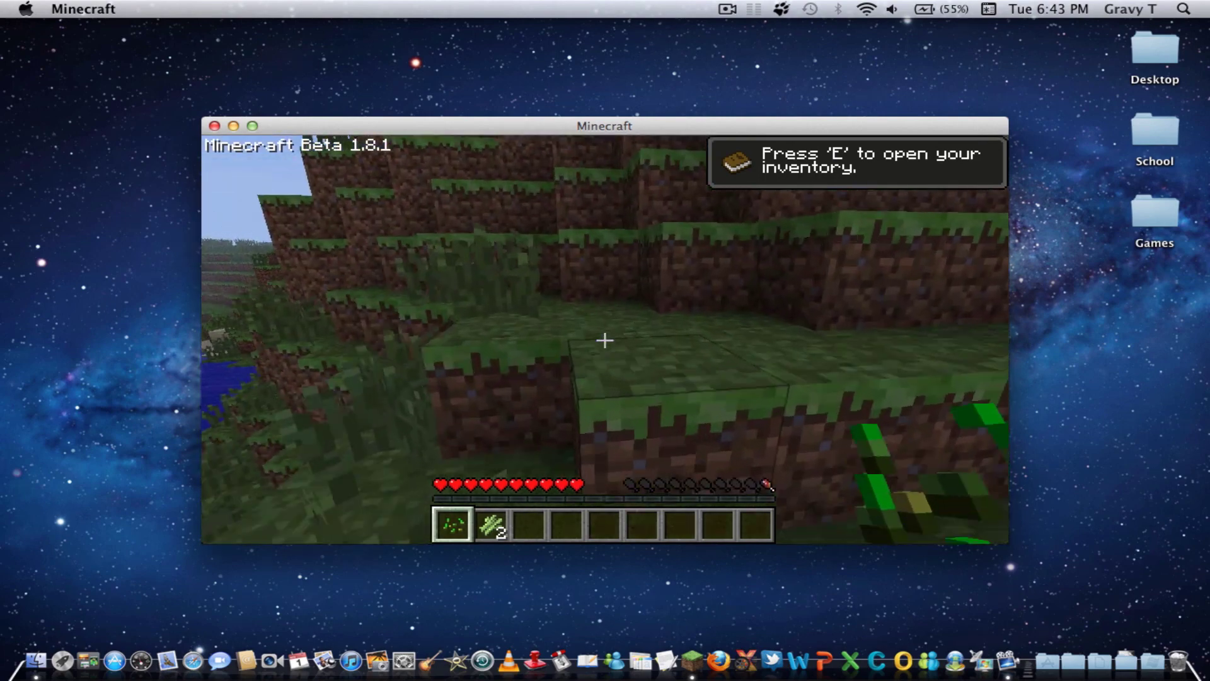
pyautogui.press('w')
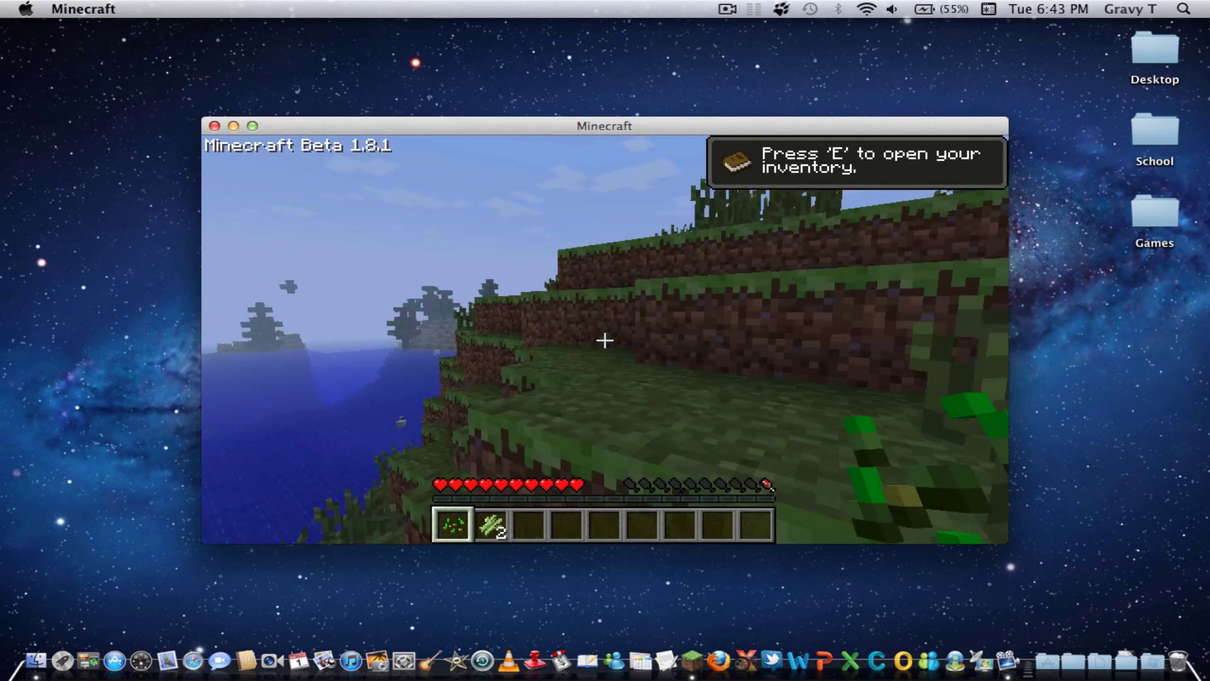
pyautogui.press('w')
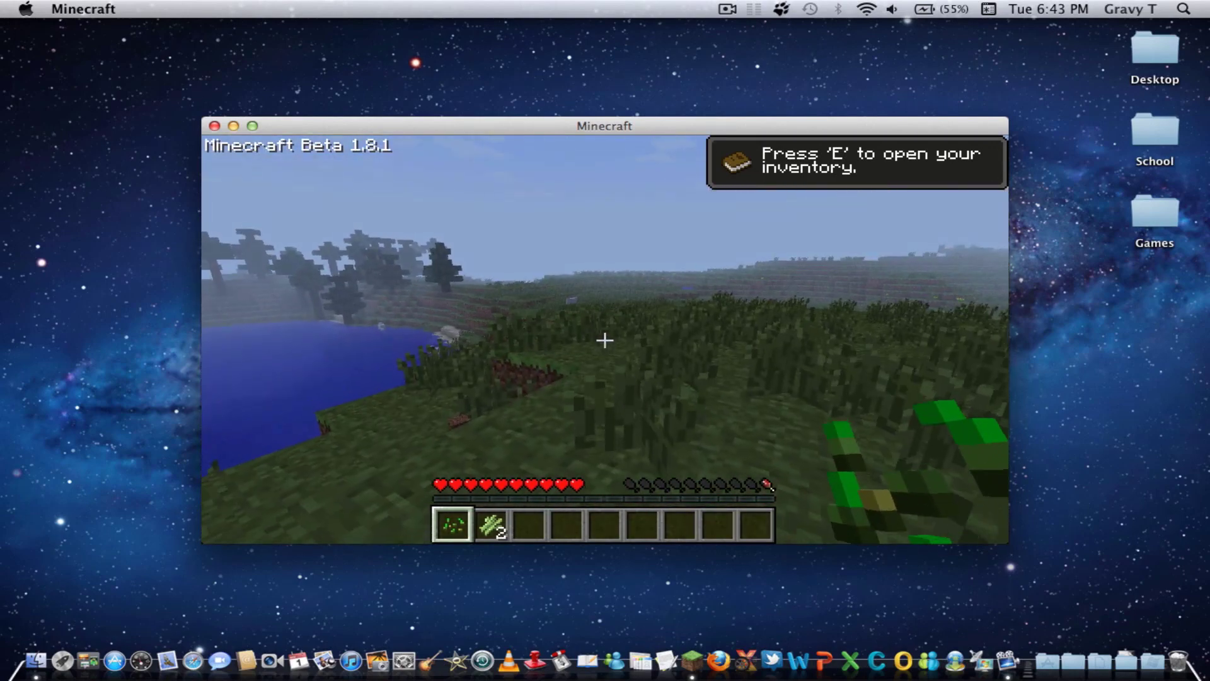
pyautogui.press('F3')
# Walk across the plateau along the lake toward the trees, watching the roughly 29–34 fps readout.
pyautogui.press('w')
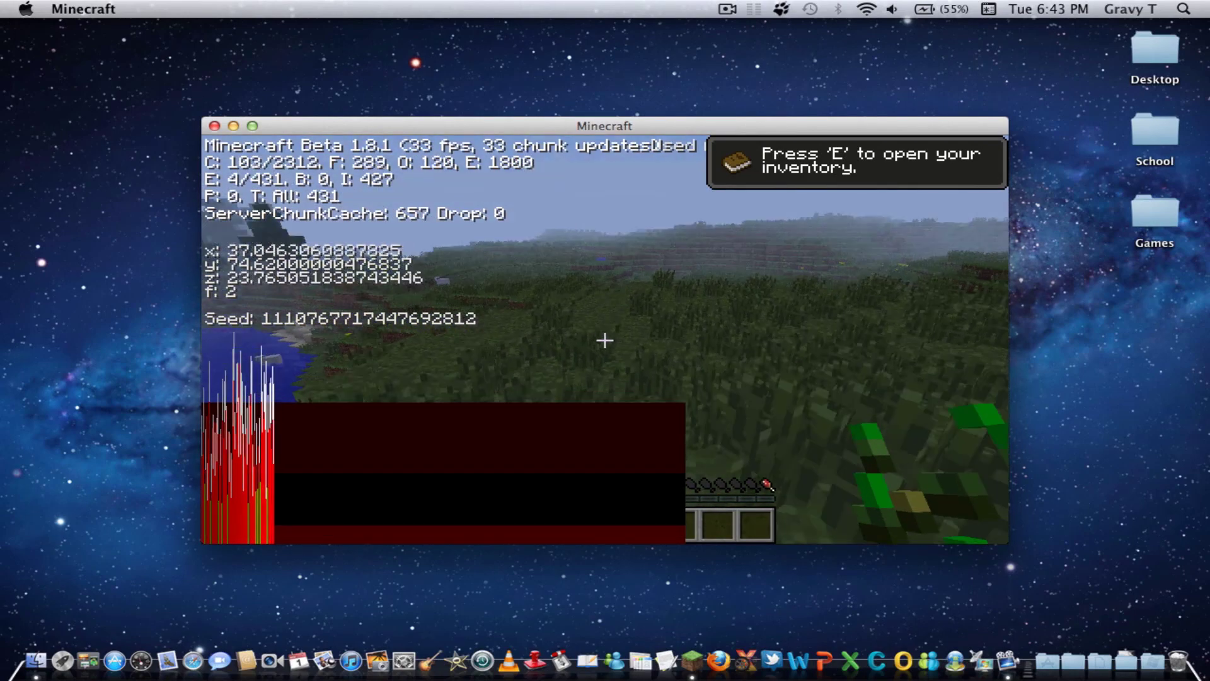
pyautogui.press('w')
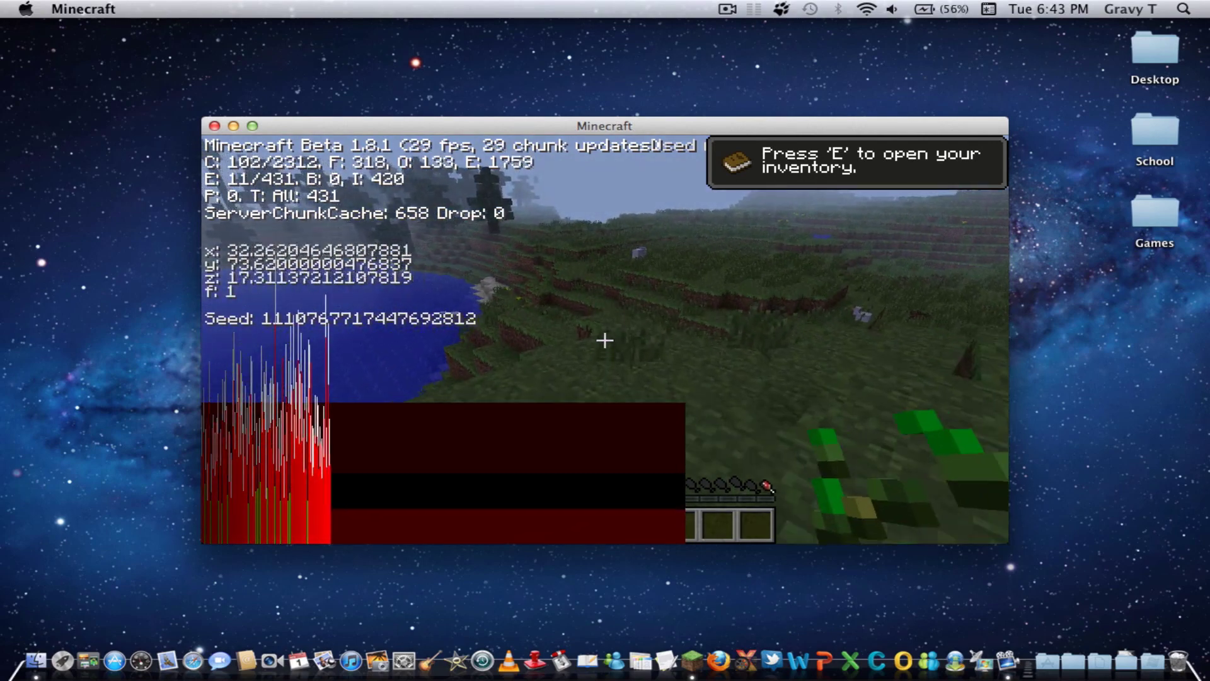
pyautogui.press('w')
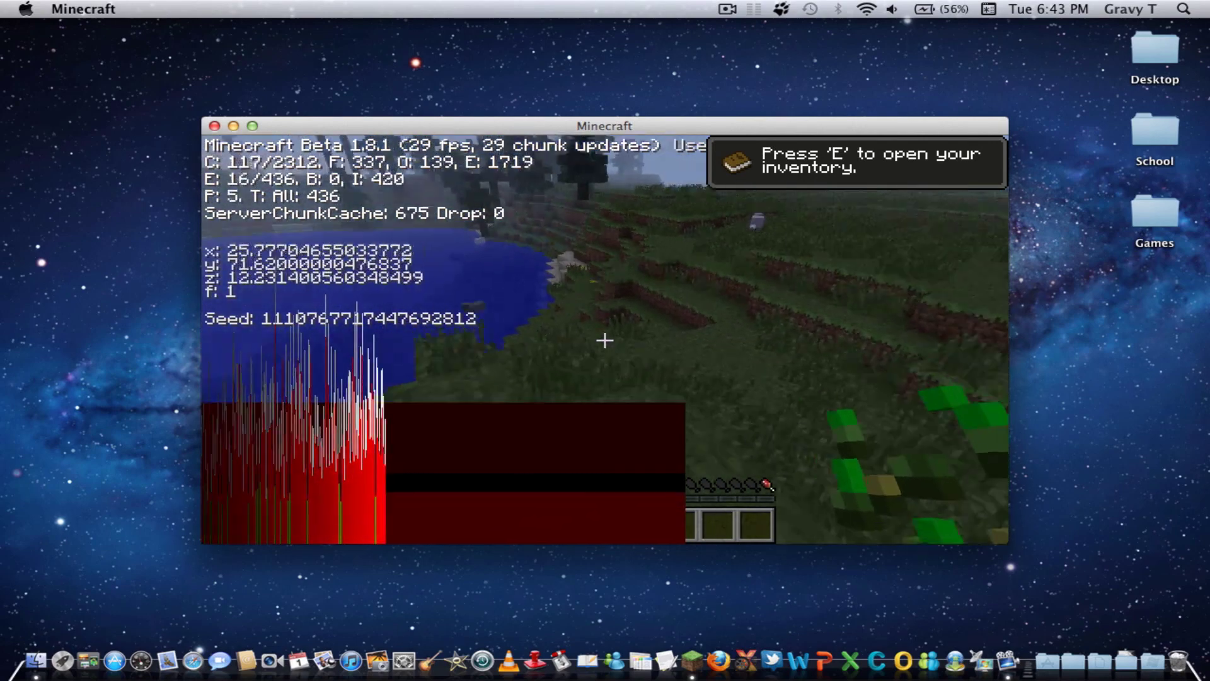
pyautogui.press('w')
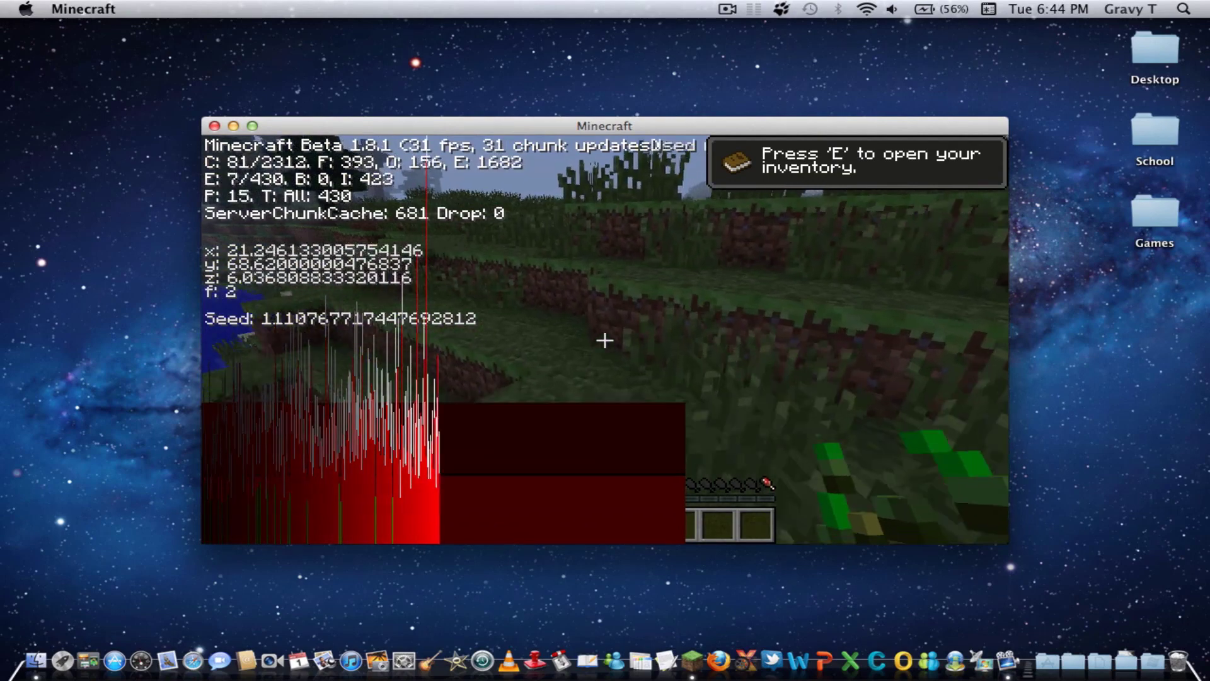
pyautogui.press('w')
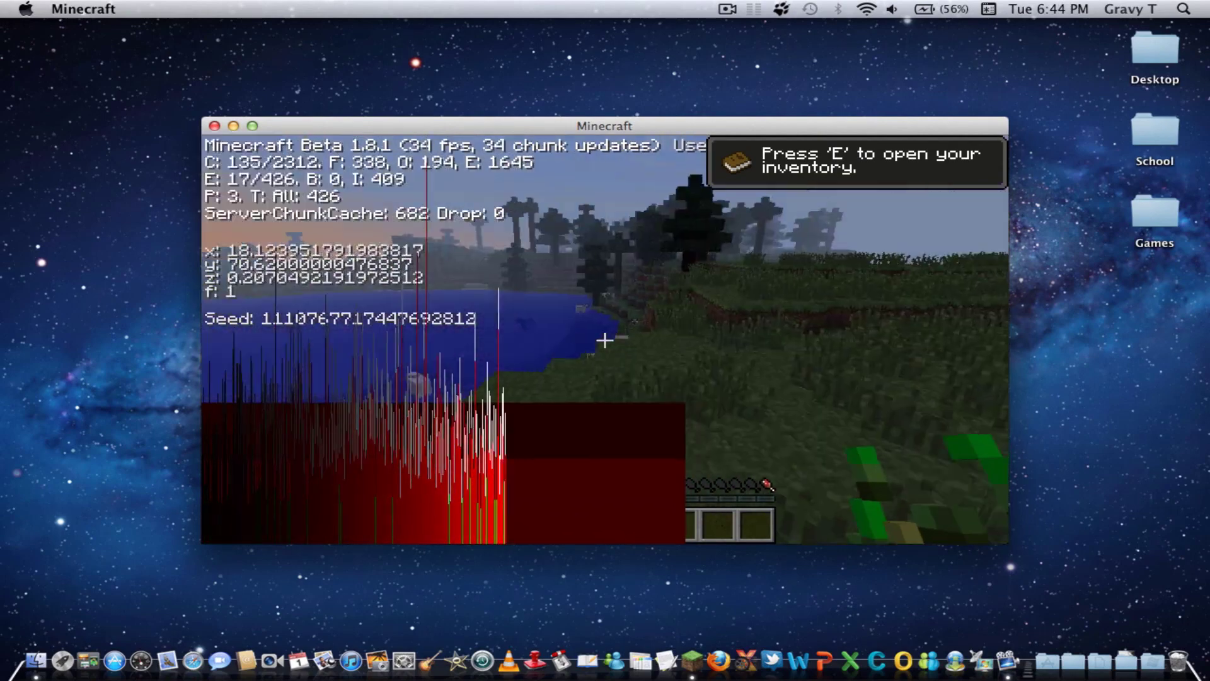
pyautogui.press('w')
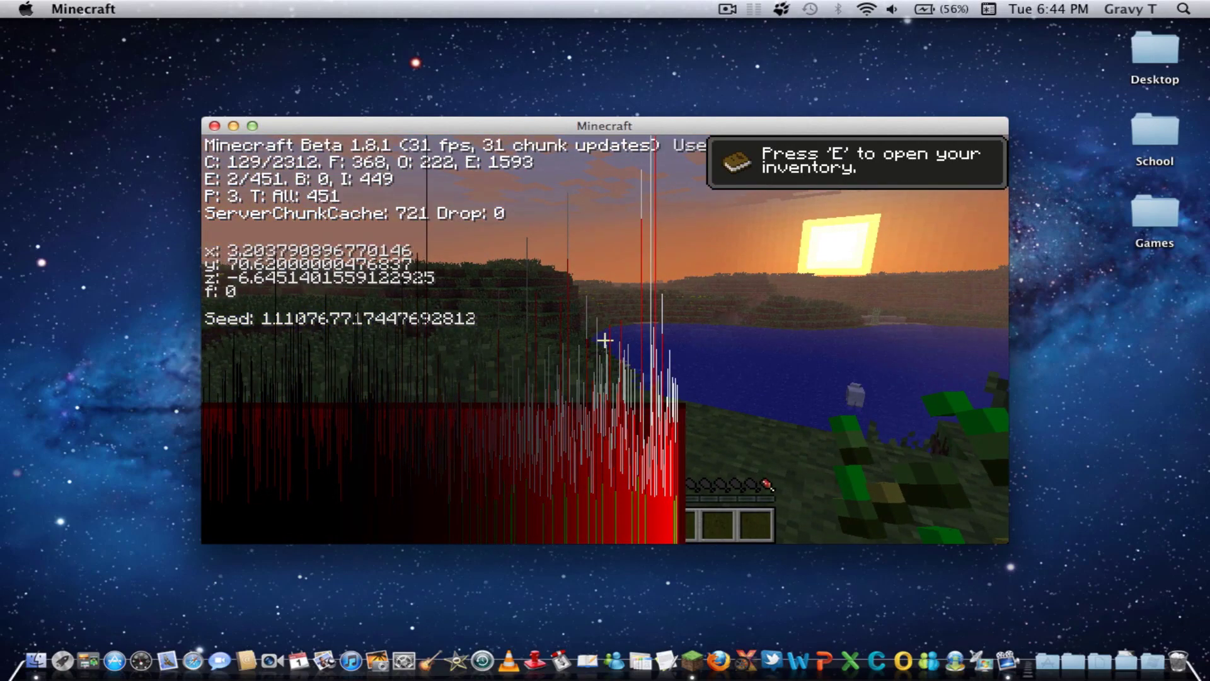
# Hide the debug readout, walk toward the sunset, and dig up grass to collect 4 dirt blocks.
pyautogui.press('F3')
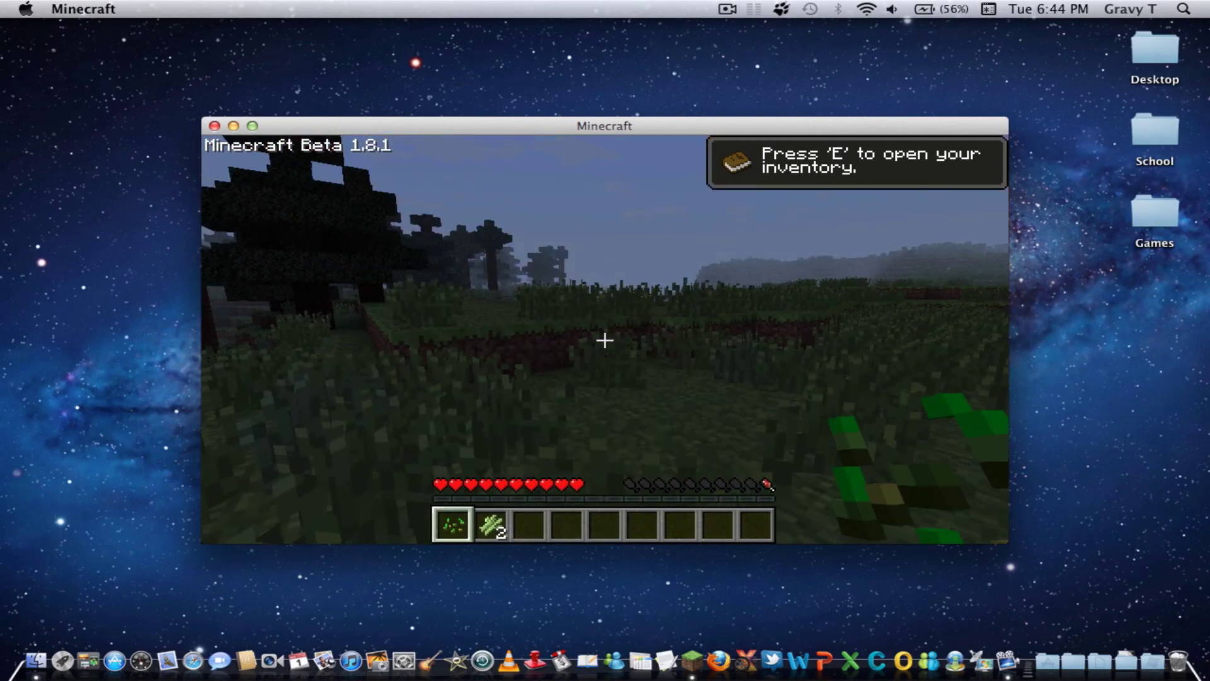
pyautogui.press('w')
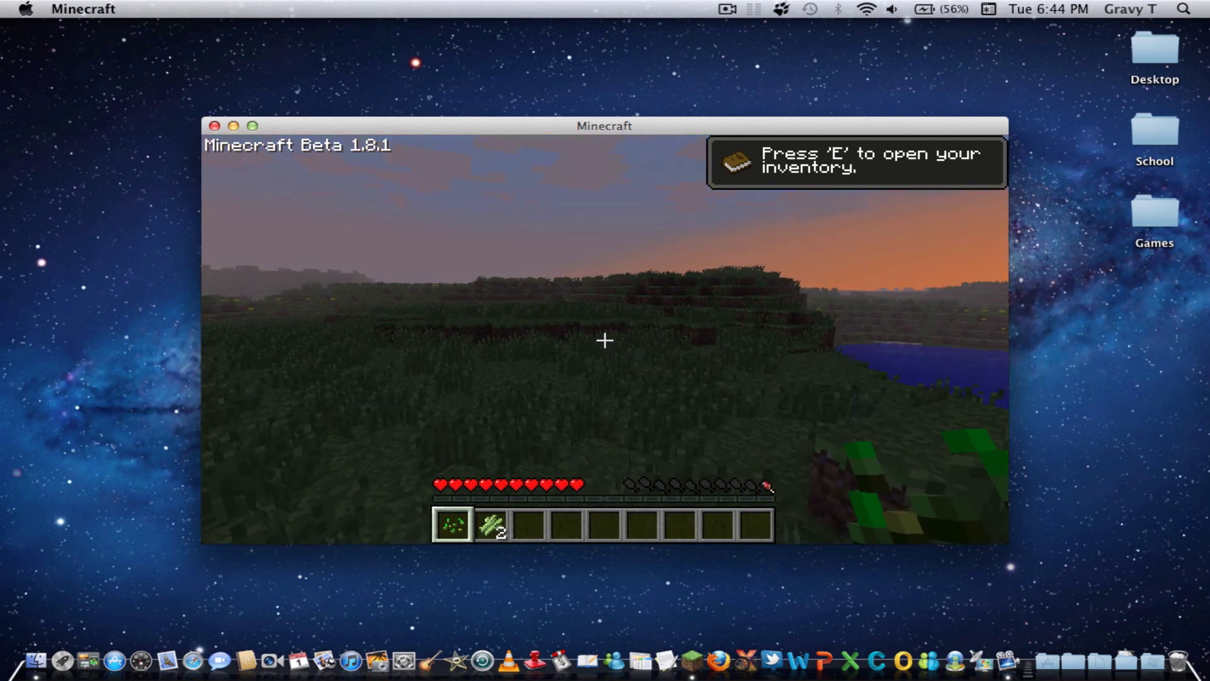
pyautogui.press('w')
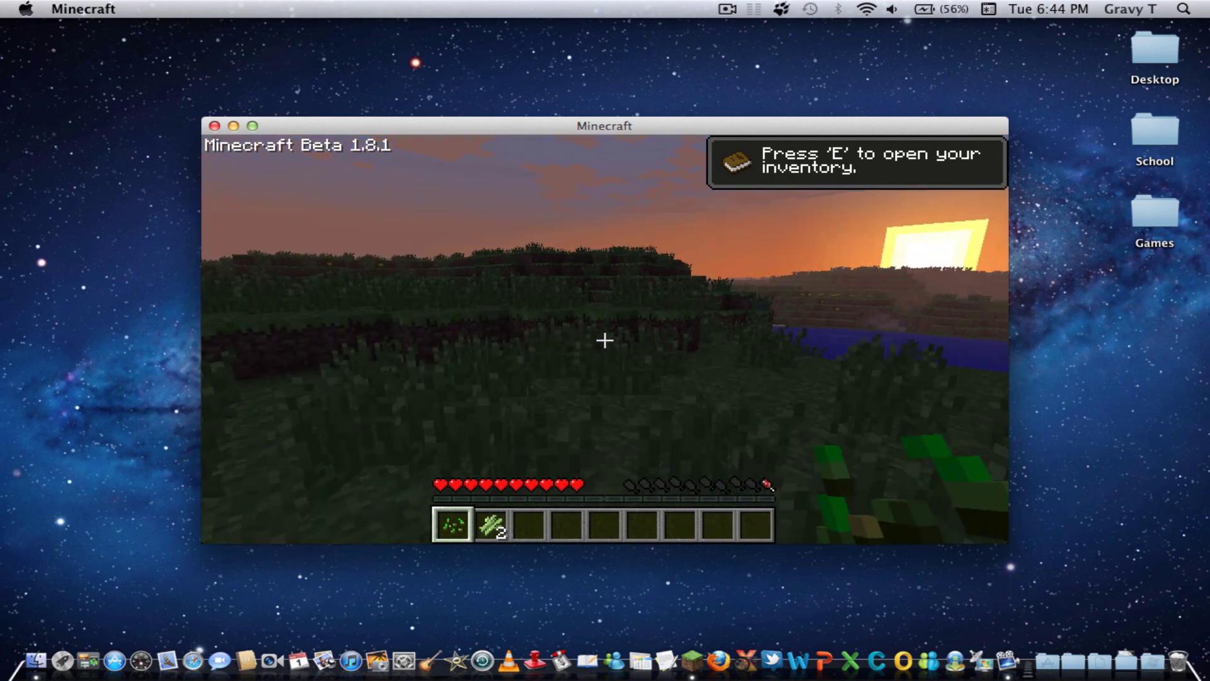
pyautogui.press('w')
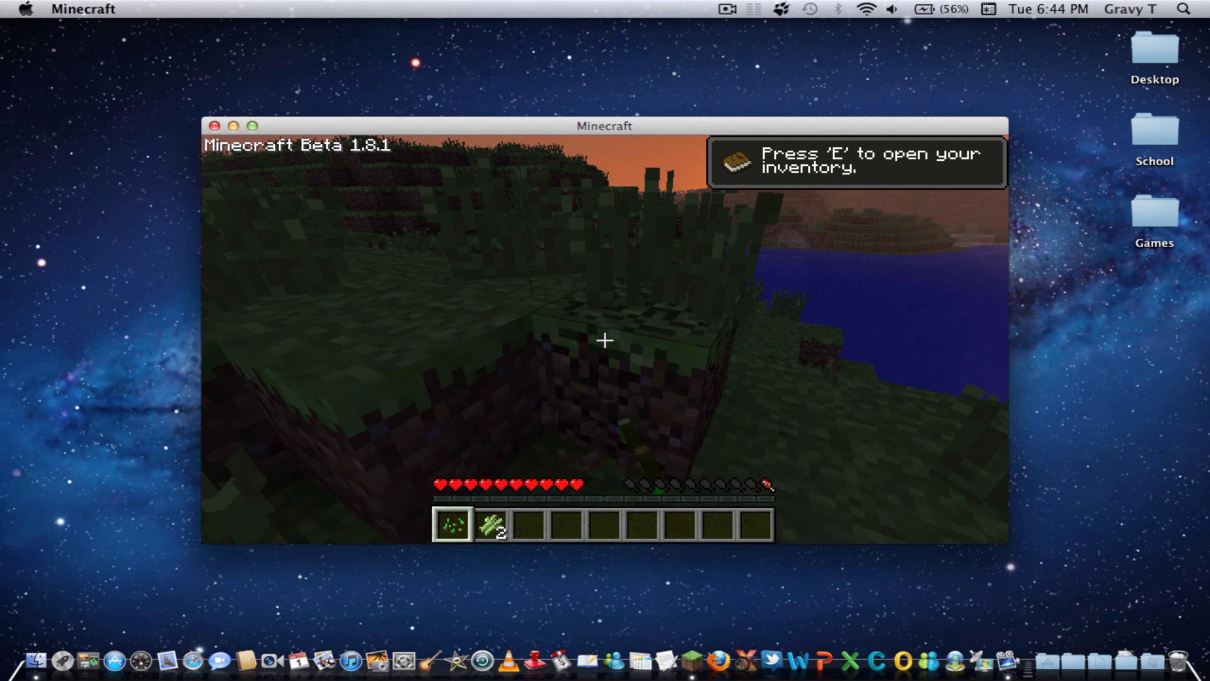
pyautogui.click(604, 340)
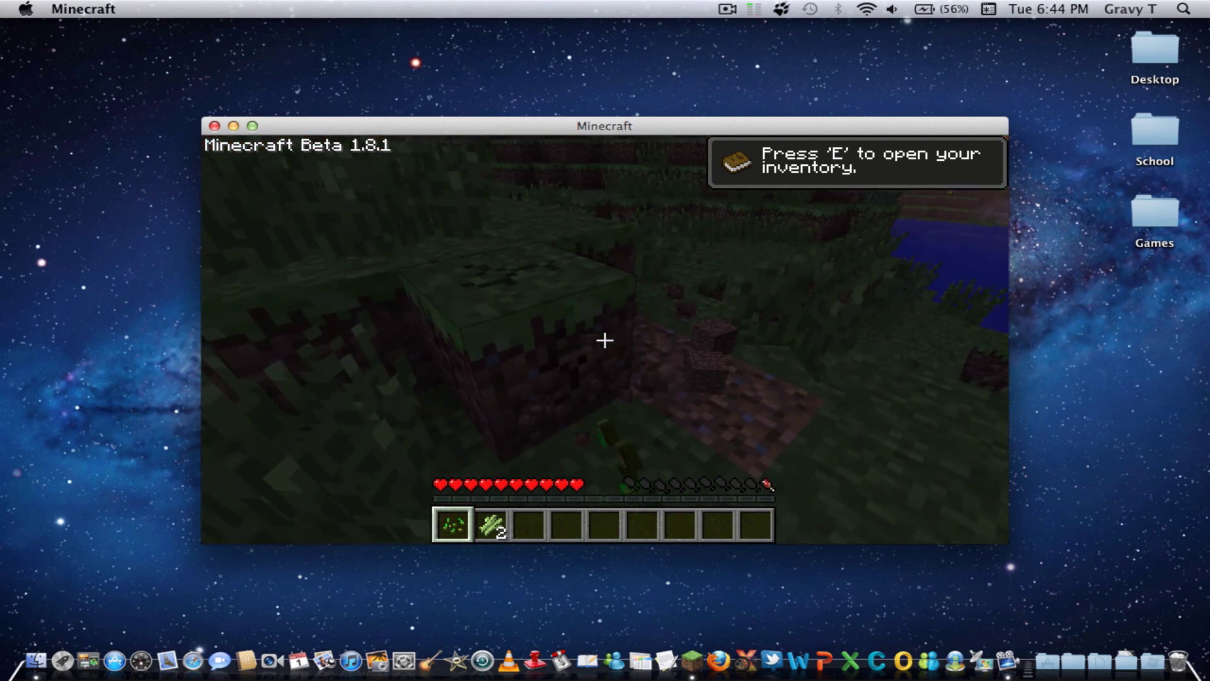
pyautogui.click(604, 341)
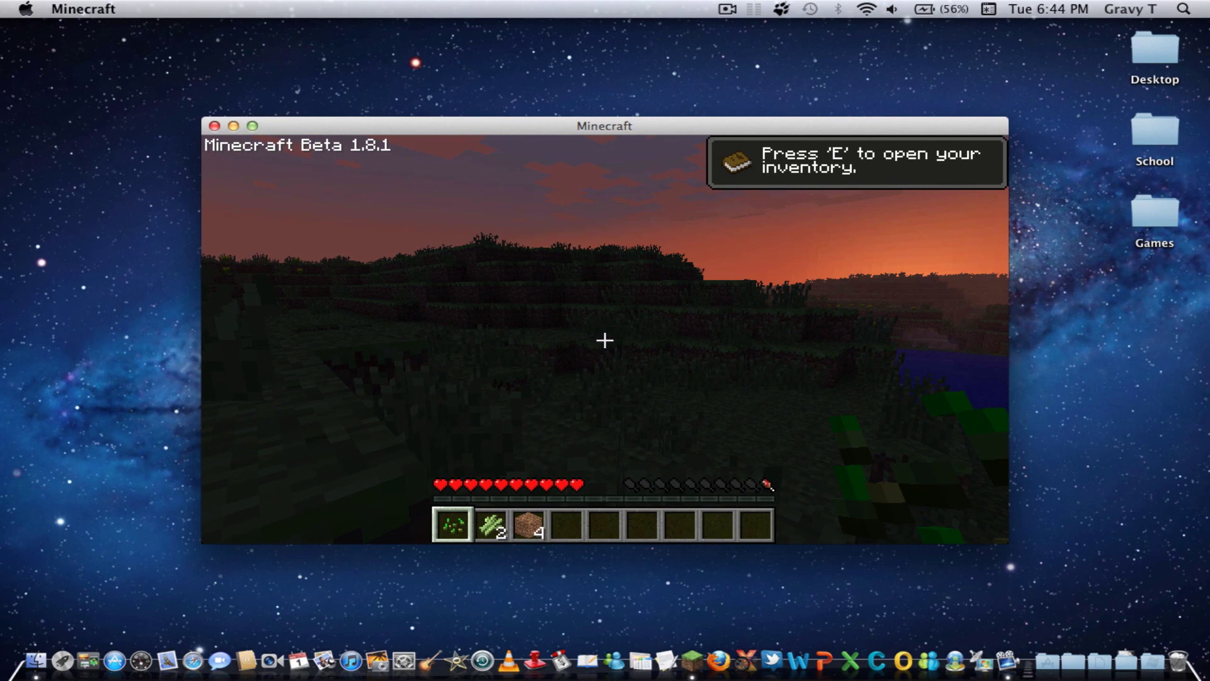
# Pause the game and go through Options to the Video Settings screen.
pyautogui.press('Escape')
pyautogui.click(577, 403)
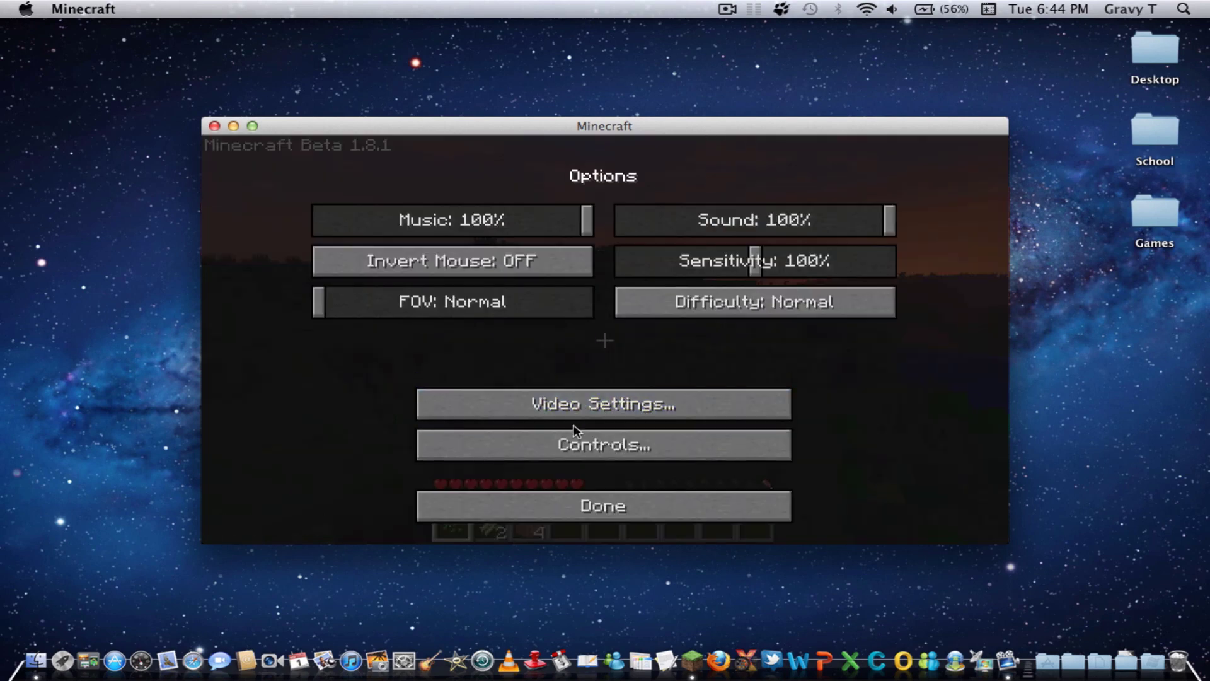
pyautogui.click(577, 416)
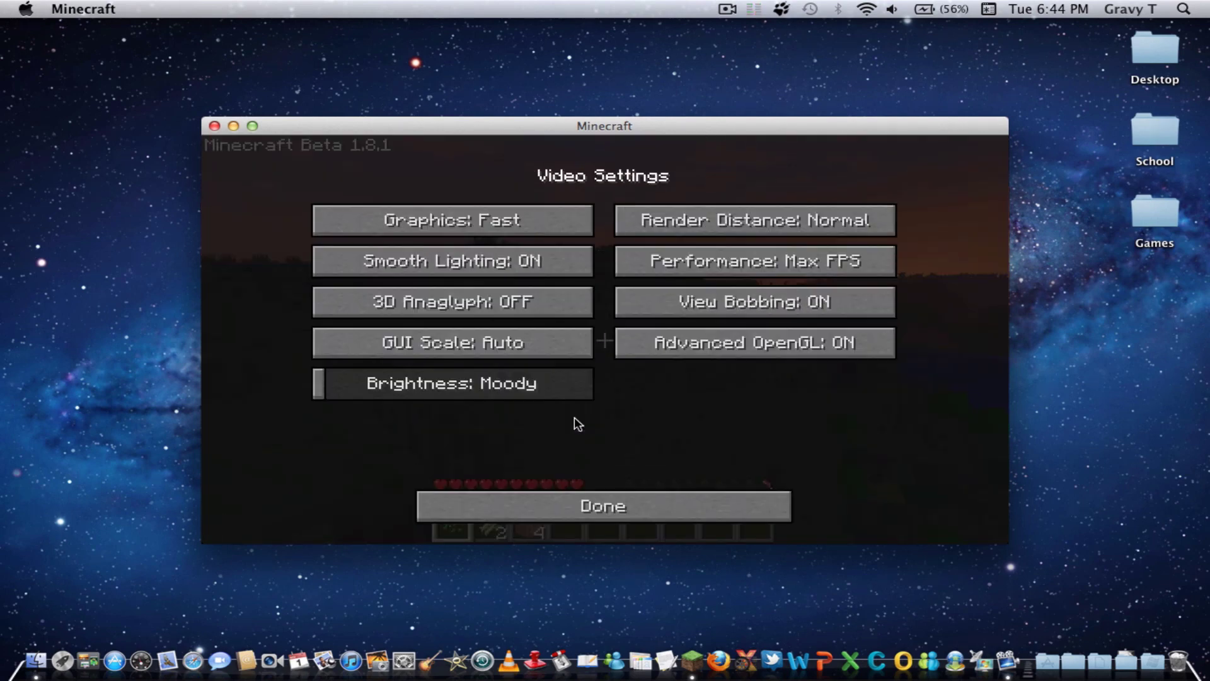